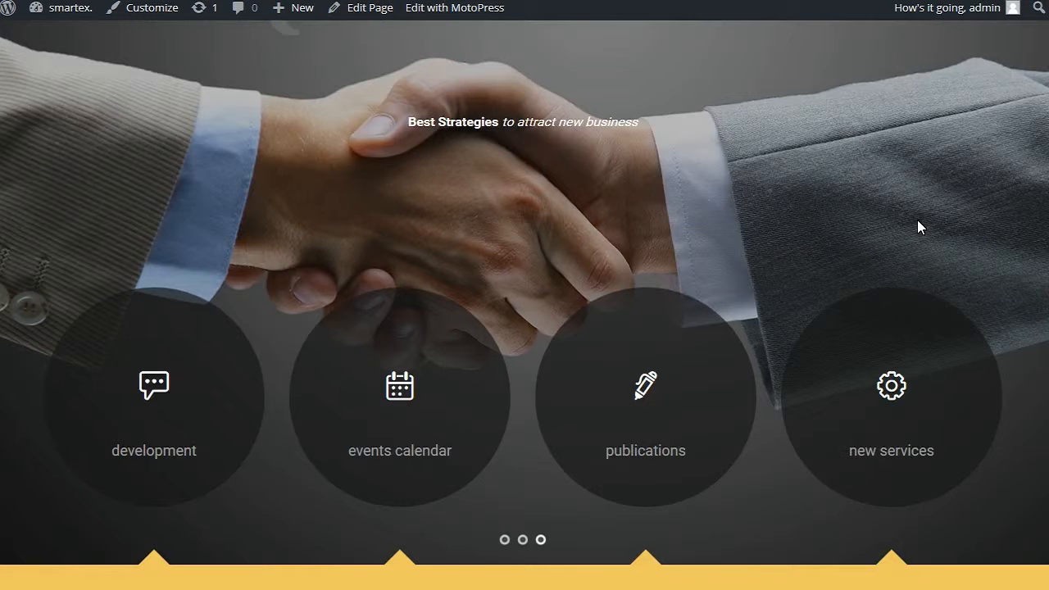
{"action": "scroll", "coordinate": [917, 220], "scroll_direction": "down", "scroll_amount": 5}
{"action": "scroll", "coordinate": [923, 227], "scroll_direction": "up", "scroll_amount": 2}
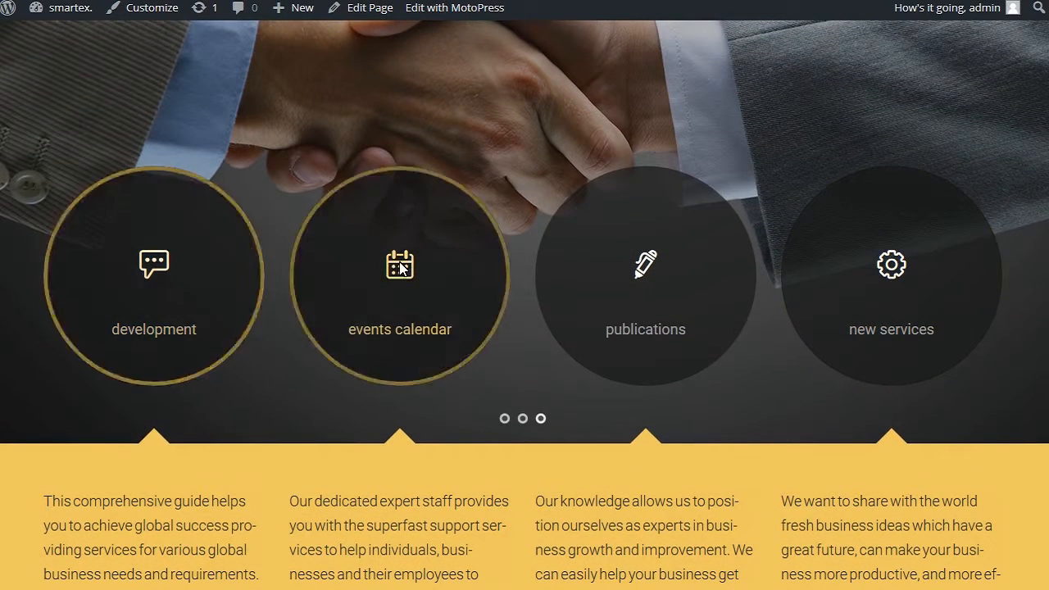
Step: Inspect the development circle's markup in Firebug using the element picker
{"action": "right_click", "coordinate": [164, 264]}
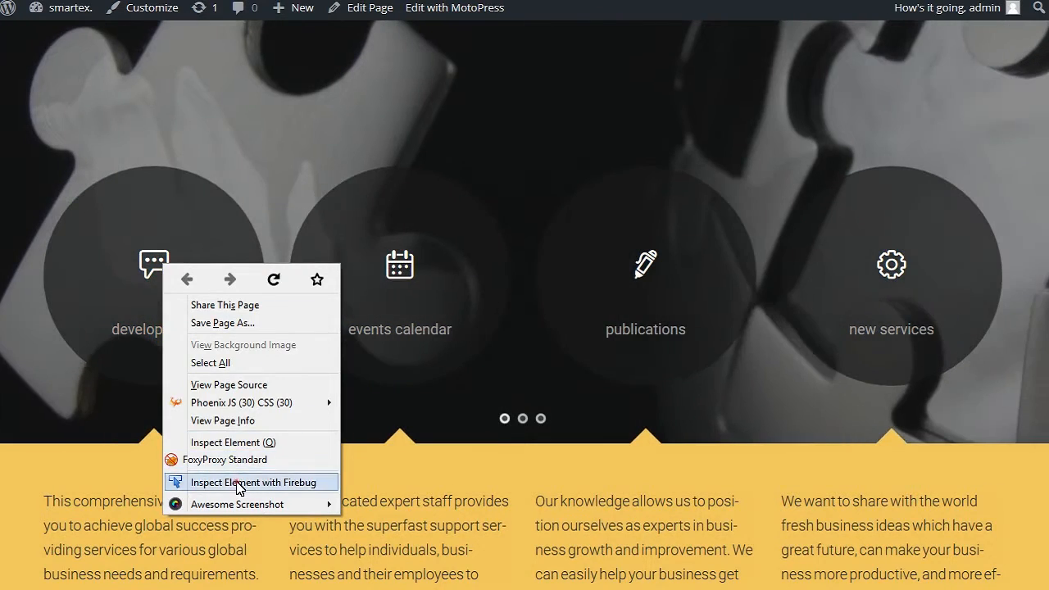
{"action": "left_click", "coordinate": [250, 482]}
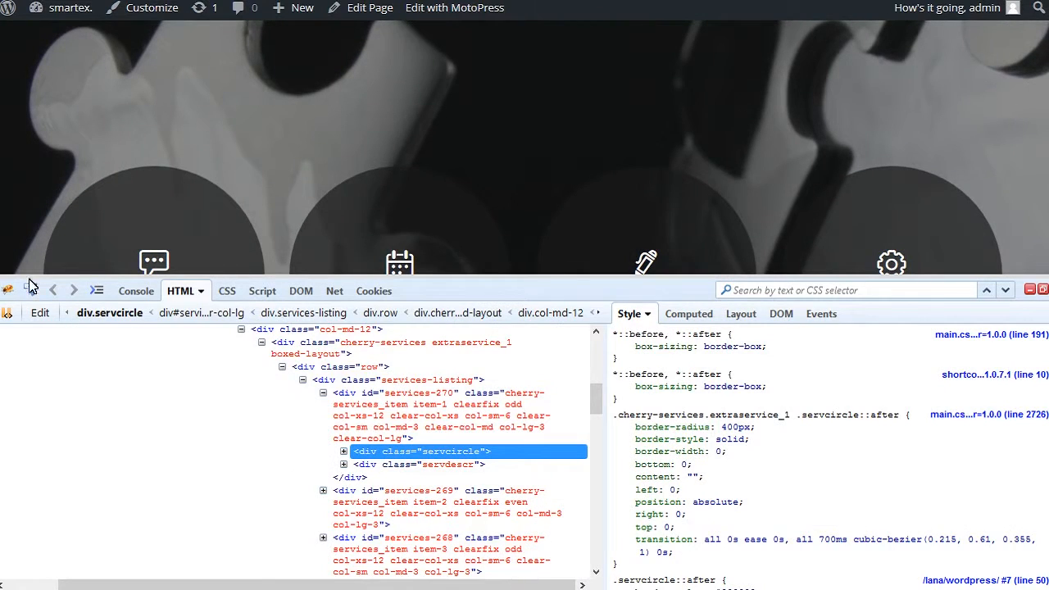
{"action": "left_click", "coordinate": [30, 290]}
{"action": "scroll", "coordinate": [164, 164], "scroll_direction": "up", "scroll_amount": 1}
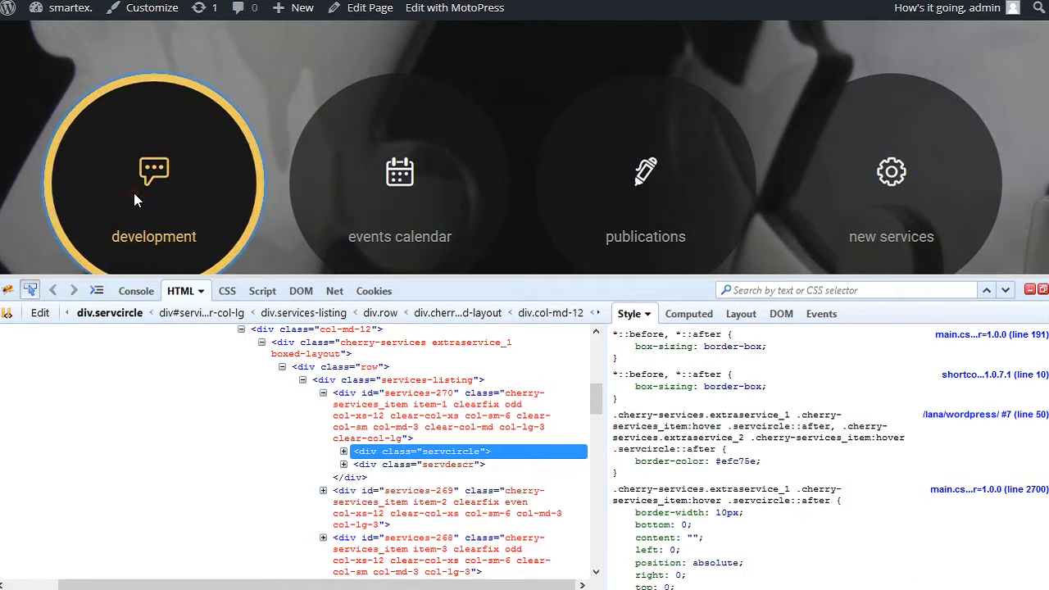
{"action": "left_click", "coordinate": [134, 197]}
Step: Expand the service circle nodes and select the i.flaticon-chat45 icon element to see its style rules
{"action": "left_click", "coordinate": [343, 451]}
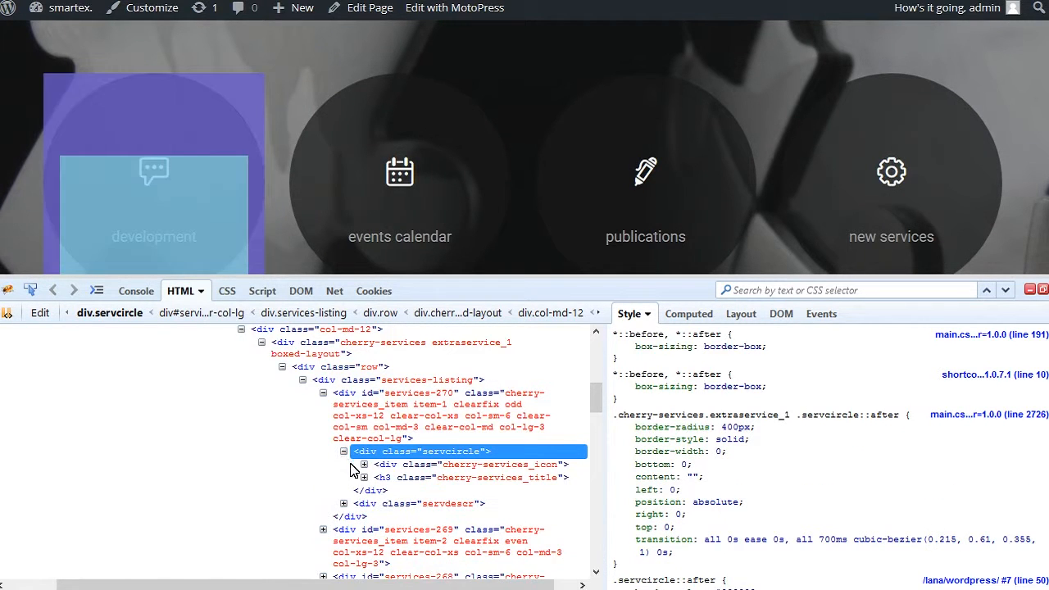
{"action": "left_click", "coordinate": [364, 465]}
{"action": "left_click", "coordinate": [364, 491]}
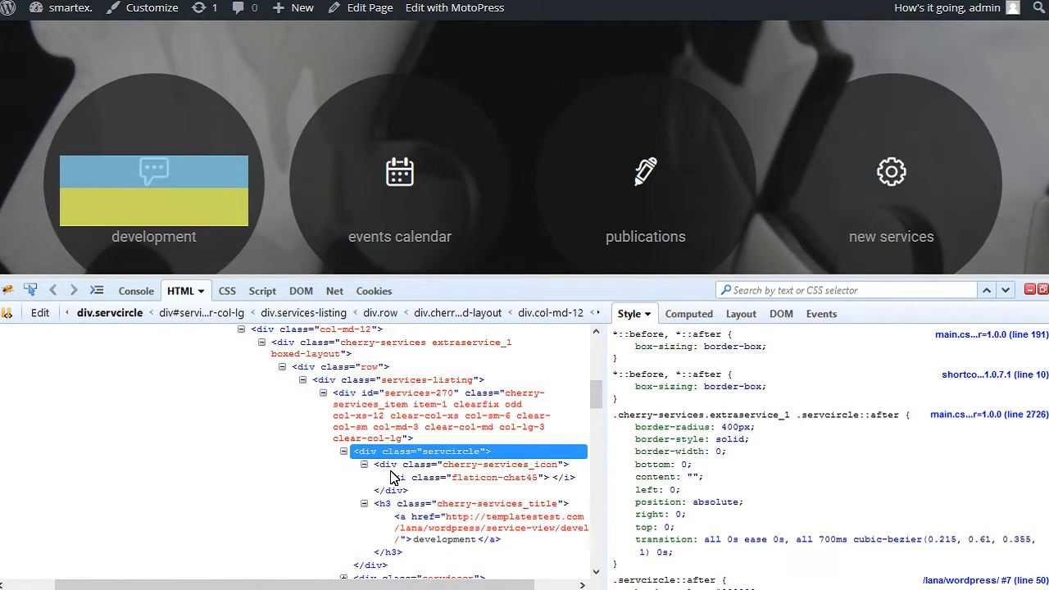
{"action": "left_click", "coordinate": [469, 478]}
{"action": "left_click", "coordinate": [619, 487]}
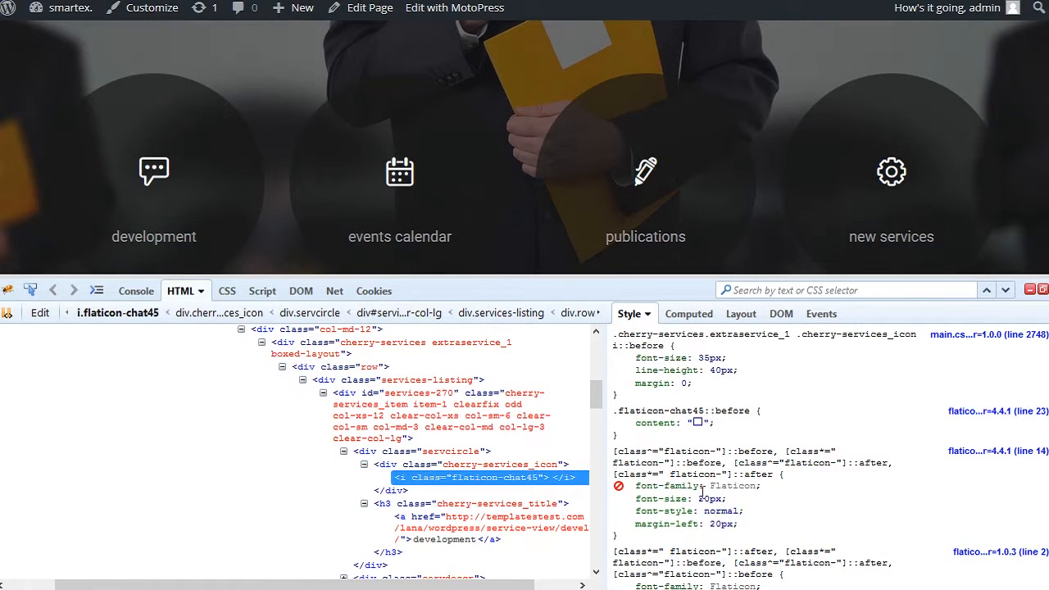
Step: View the Flaticon stylesheet source and open the icon pack's web address in a new tab
{"action": "right_click", "coordinate": [997, 463]}
{"action": "left_click", "coordinate": [1015, 488]}
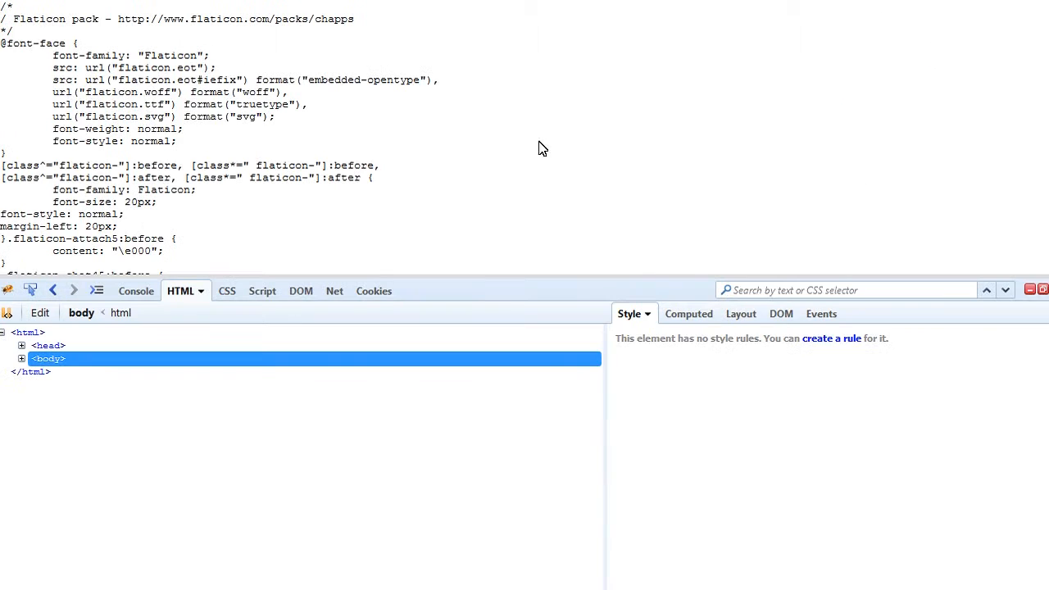
{"action": "left_click_drag", "start_coordinate": [14, 19], "coordinate": [355, 19]}
{"action": "left_click", "coordinate": [373, 24]}
{"action": "left_click_drag", "start_coordinate": [120, 19], "coordinate": [354, 19]}
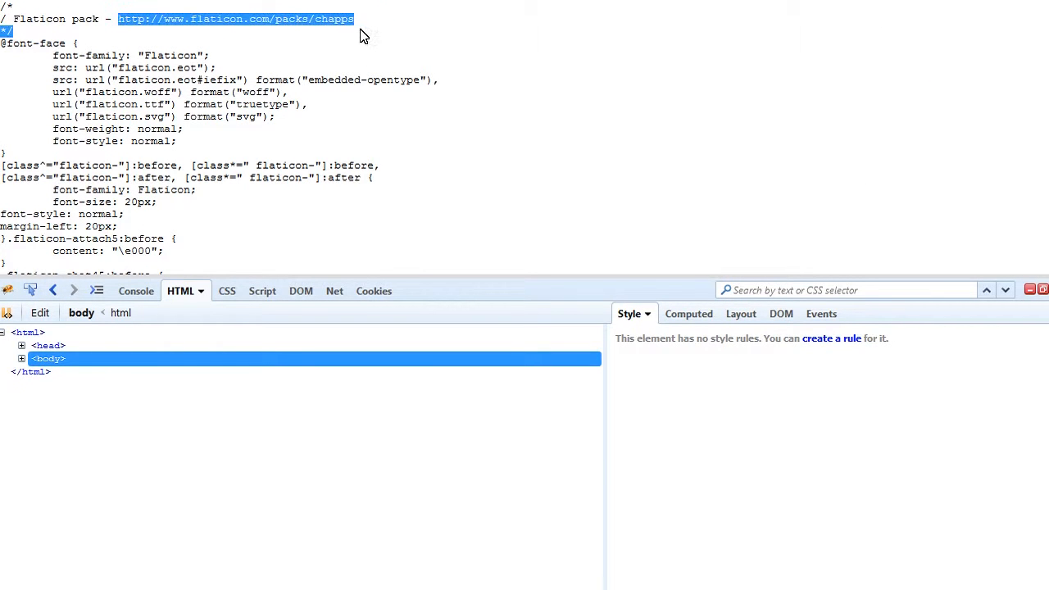
{"action": "right_click", "coordinate": [344, 18]}
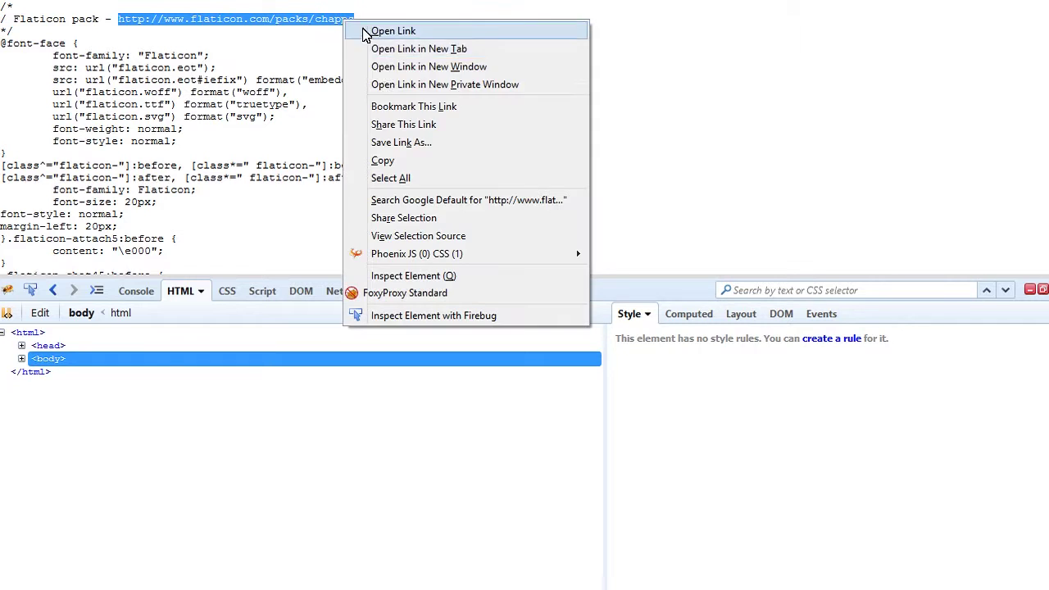
{"action": "left_click", "coordinate": [419, 48]}
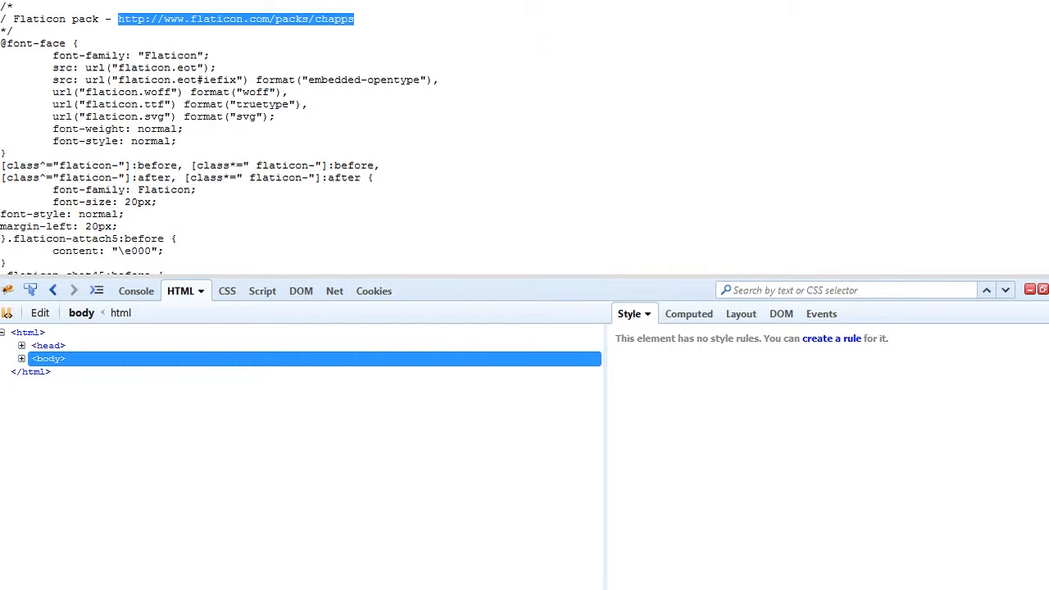
Step: Switch to the chapps icon pack tab and download the pack
{"action": "key", "text": "ctrl+Tab"}
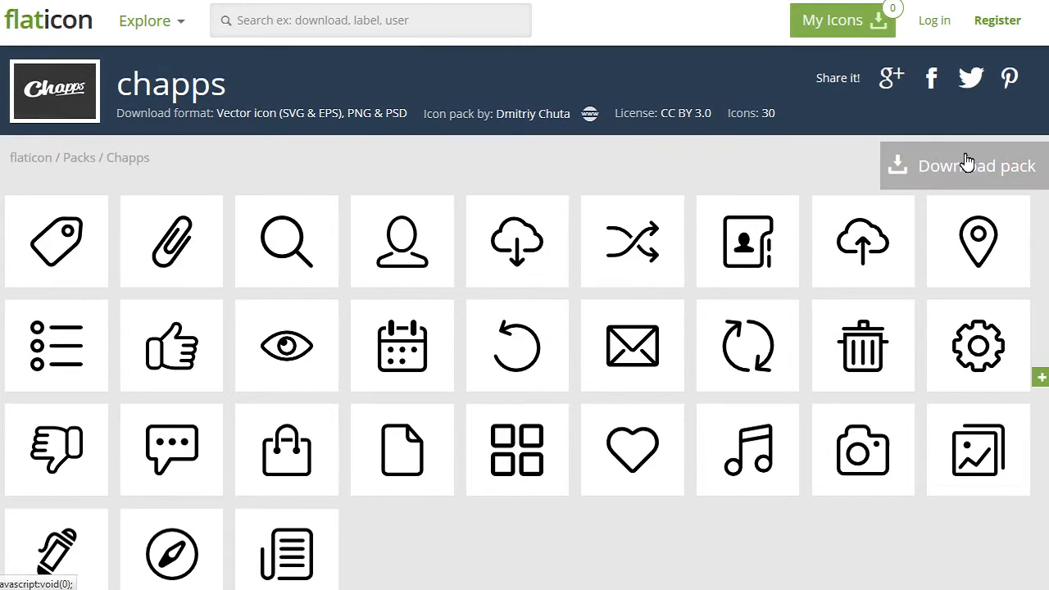
{"action": "left_click", "coordinate": [965, 165]}
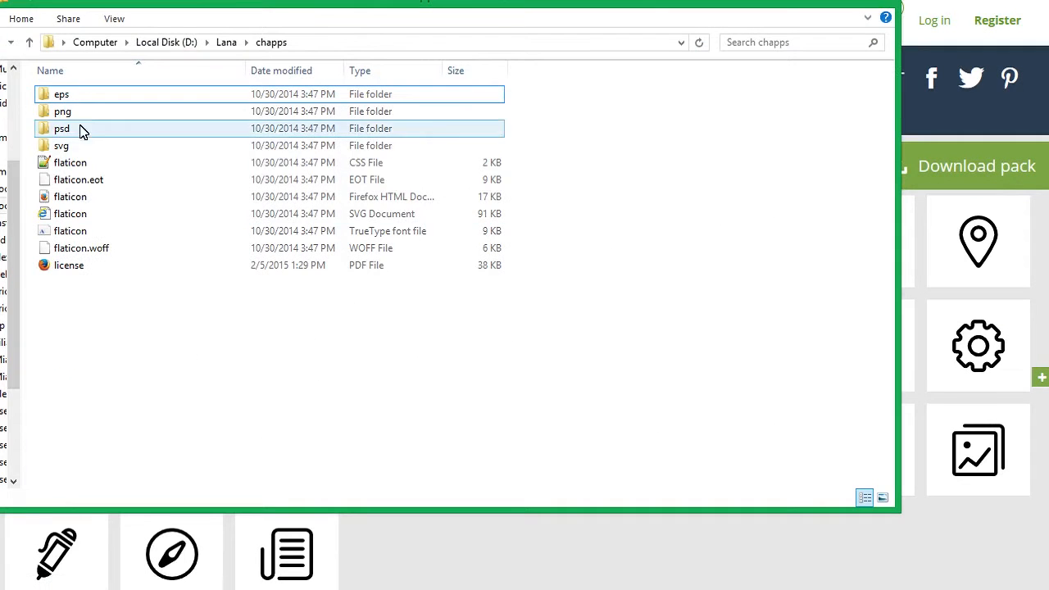
{"action": "double_click", "coordinate": [78, 123]}
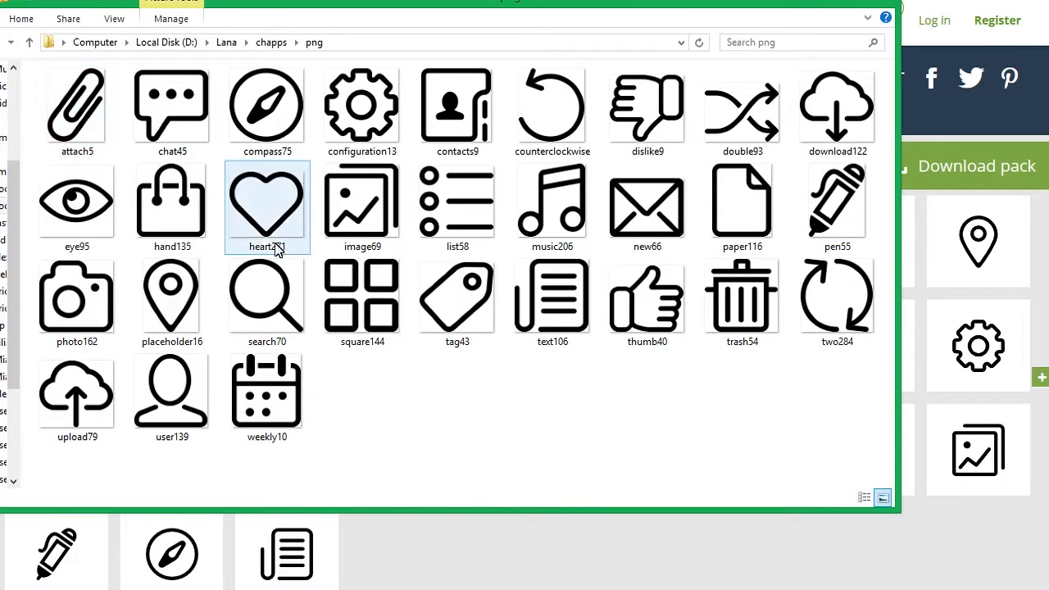
{"action": "left_click", "coordinate": [265, 115]}
{"action": "right_click", "coordinate": [266, 156]}
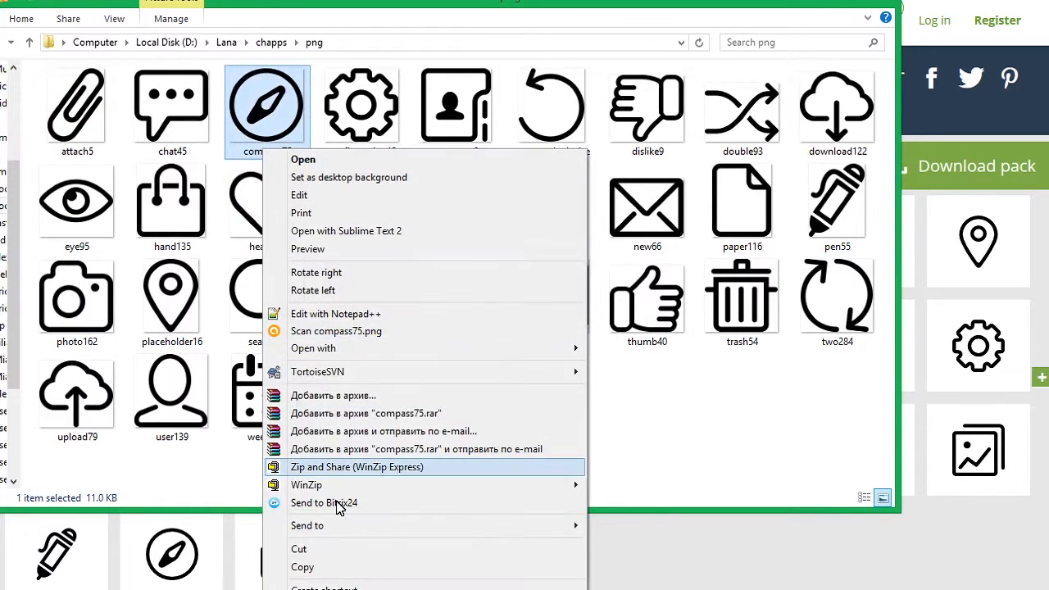
{"action": "left_click", "coordinate": [344, 587]}
{"action": "left_click", "coordinate": [442, 463]}
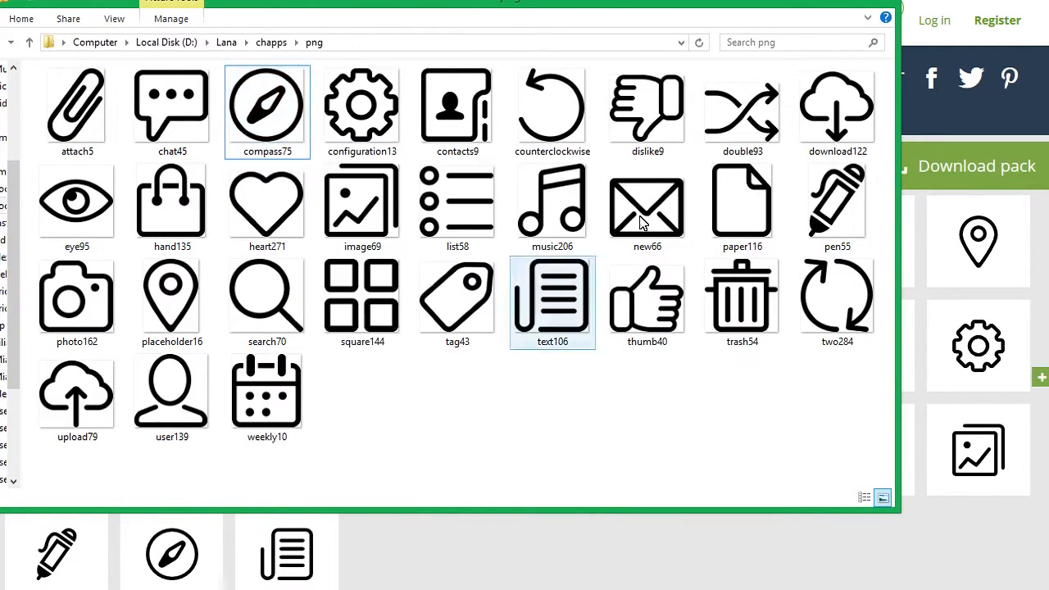
{"action": "left_click", "coordinate": [824, 4]}
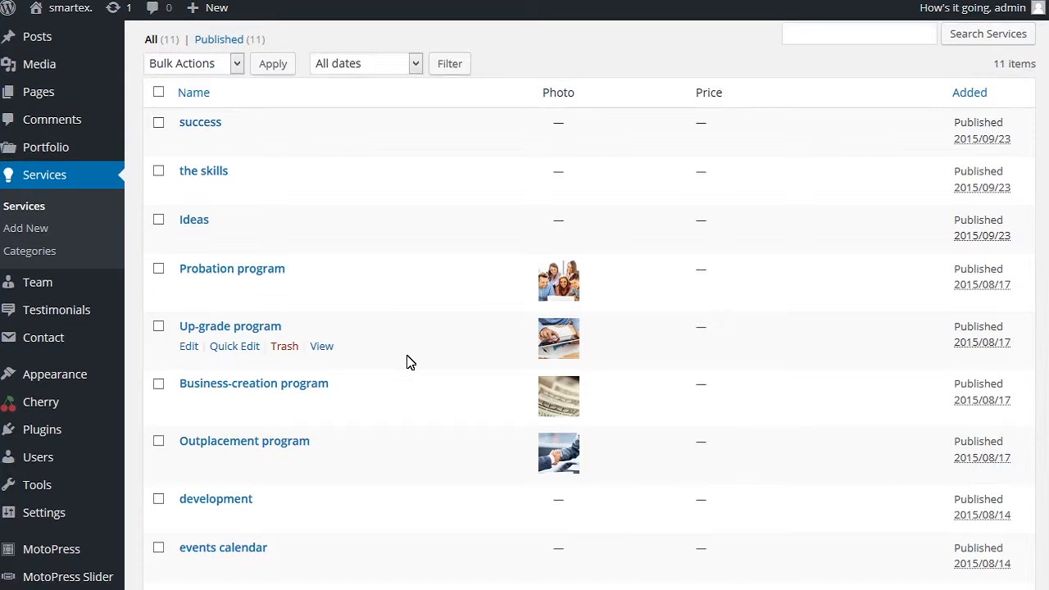
{"action": "scroll", "coordinate": [410, 363], "scroll_direction": "down", "scroll_amount": 3}
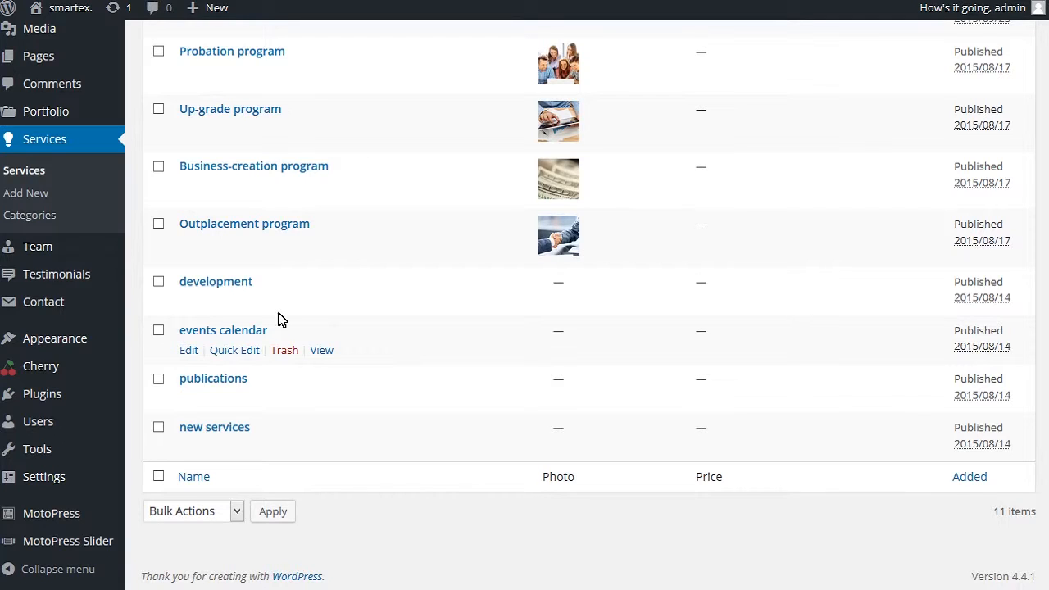
Step: Open the development service from the Services list for editing
{"action": "left_click", "coordinate": [216, 282]}
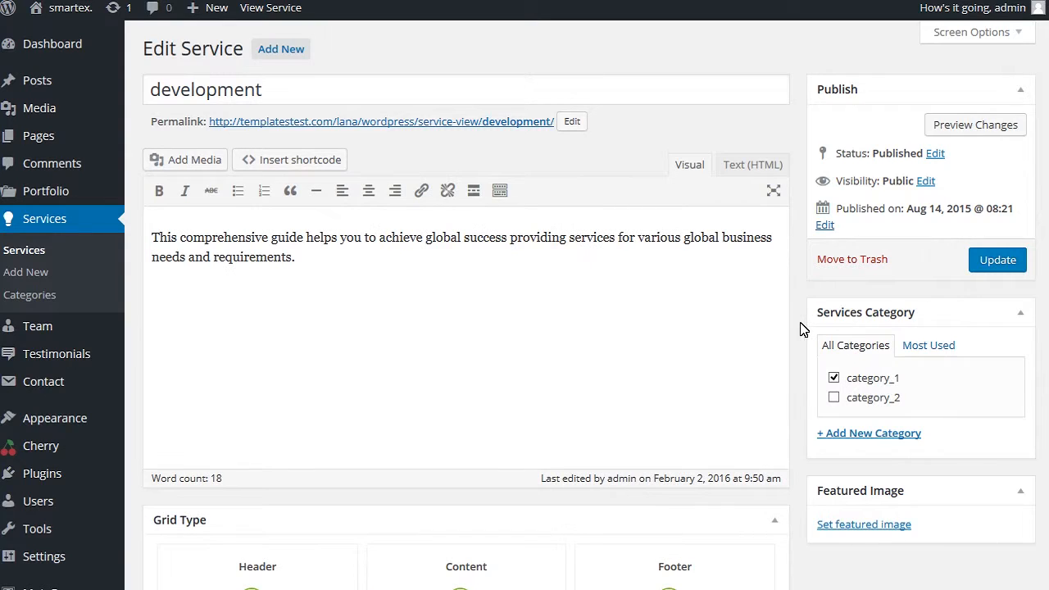
{"action": "scroll", "coordinate": [803, 330], "scroll_direction": "down", "scroll_amount": 3}
{"action": "scroll", "coordinate": [803, 330], "scroll_direction": "down", "scroll_amount": 3}
{"action": "scroll", "coordinate": [803, 330], "scroll_direction": "down", "scroll_amount": 3}
{"action": "scroll", "coordinate": [803, 329], "scroll_direction": "down", "scroll_amount": 3}
{"action": "scroll", "coordinate": [803, 330], "scroll_direction": "down", "scroll_amount": 4}
Step: Replace chat45 with compass75 in the Font icon CSS class and update the service
{"action": "left_click_drag", "start_coordinate": [248, 354], "coordinate": [206, 354]}
{"action": "type", "text": "compass75"}
{"action": "scroll", "coordinate": [1025, 377], "scroll_direction": "up", "scroll_amount": 4}
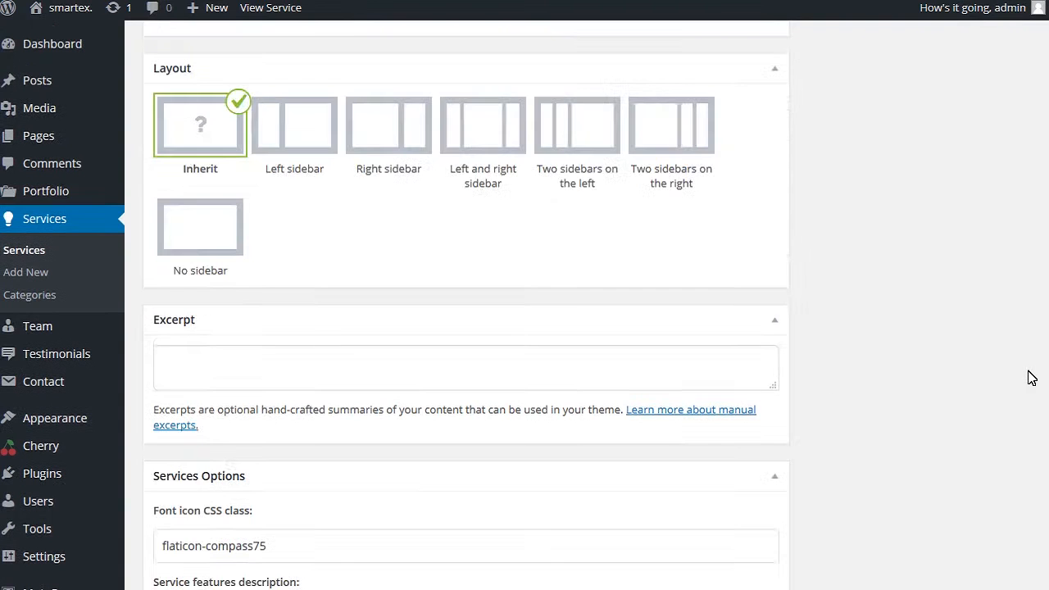
{"action": "scroll", "coordinate": [1025, 378], "scroll_direction": "up", "scroll_amount": 4}
{"action": "scroll", "coordinate": [1025, 377], "scroll_direction": "up", "scroll_amount": 4}
{"action": "left_click", "coordinate": [997, 260]}
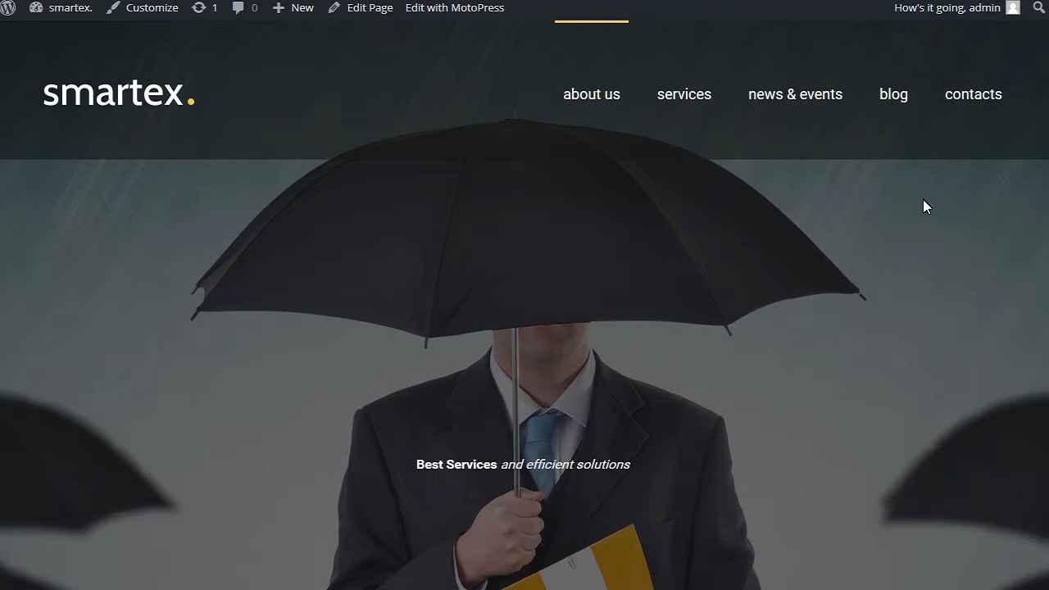
{"action": "scroll", "coordinate": [923, 199], "scroll_direction": "down", "scroll_amount": 4}
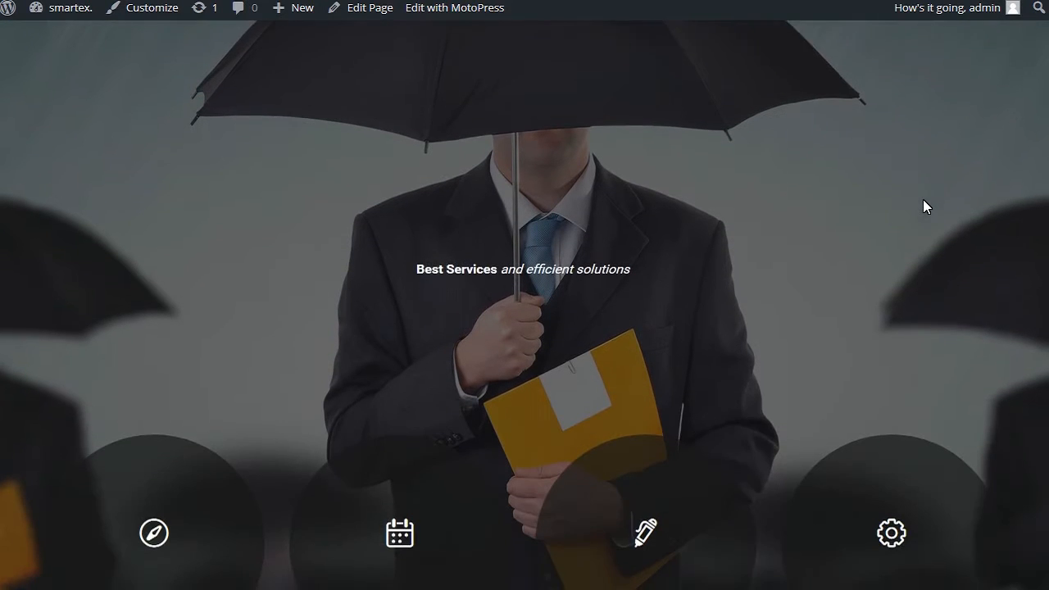